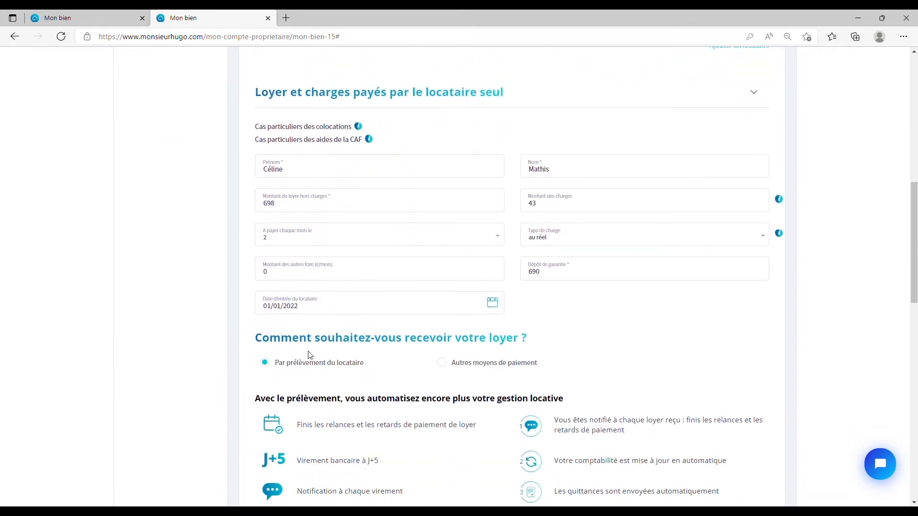
# Step: Open the accounting section (Comptable) of the rental property's management page
pyautogui.scroll(-2, 338, 379)
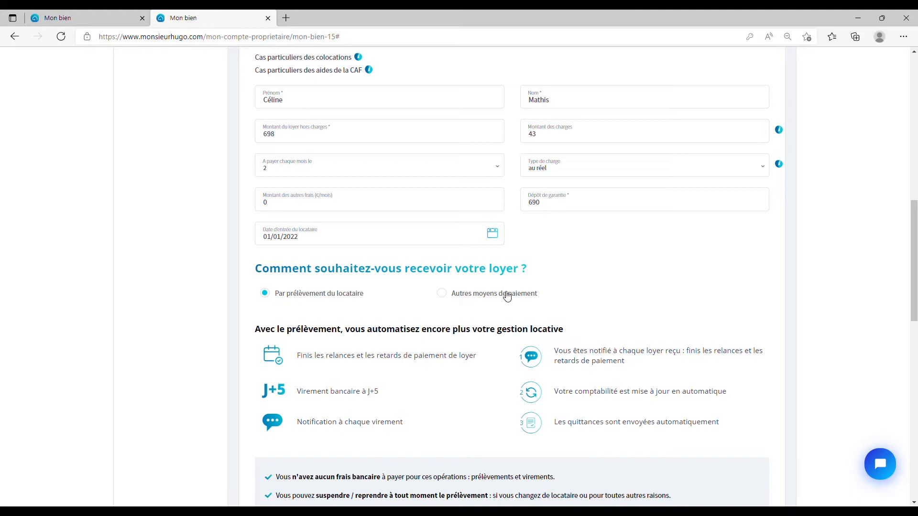
pyautogui.scroll(9, 507, 297)
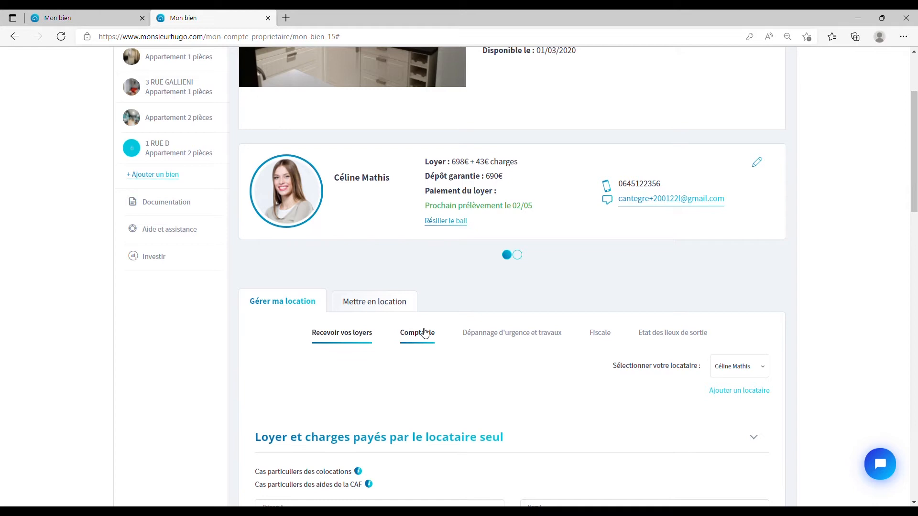
pyautogui.click(425, 334)
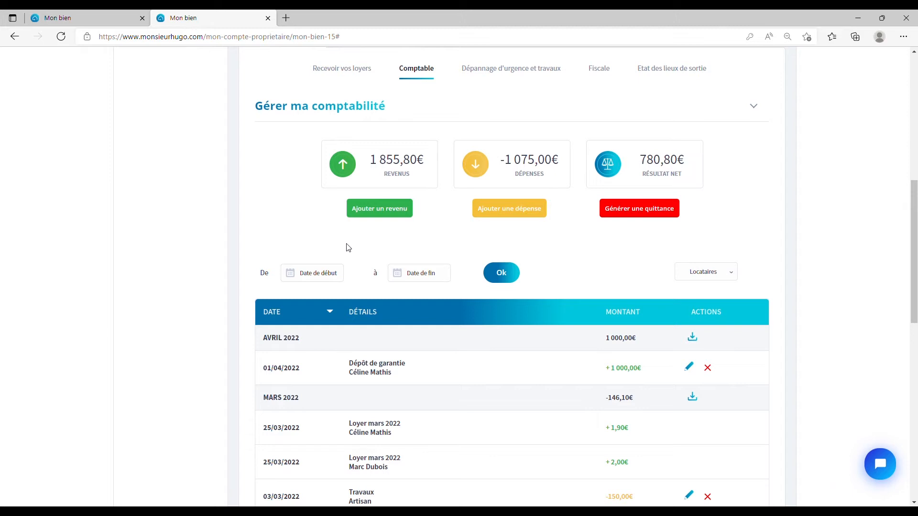
# Step: Start a new revenue entry of type Loyer and assign it to the second tenant listed
pyautogui.click(386, 209)
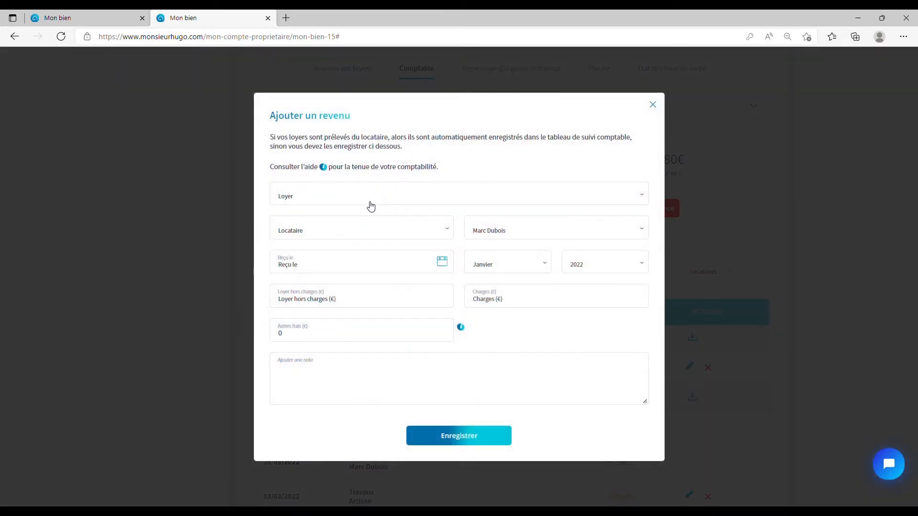
pyautogui.click(329, 197)
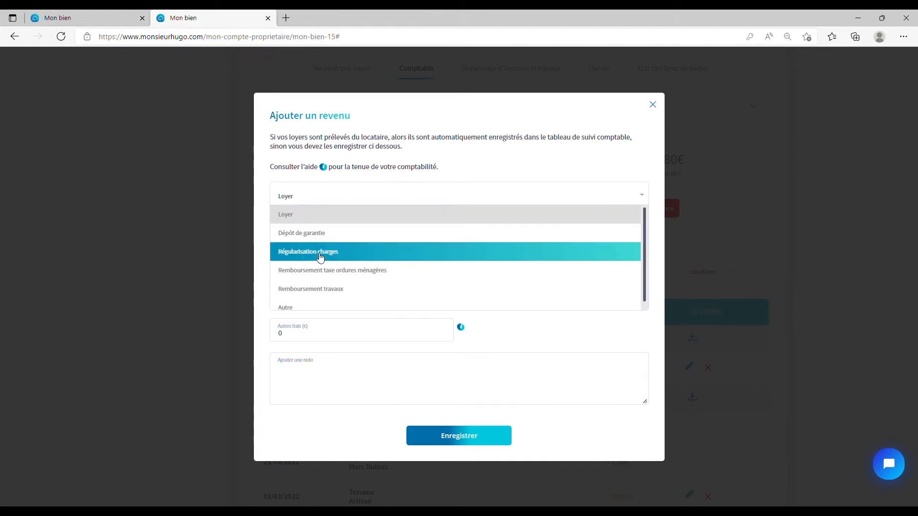
pyautogui.click(308, 215)
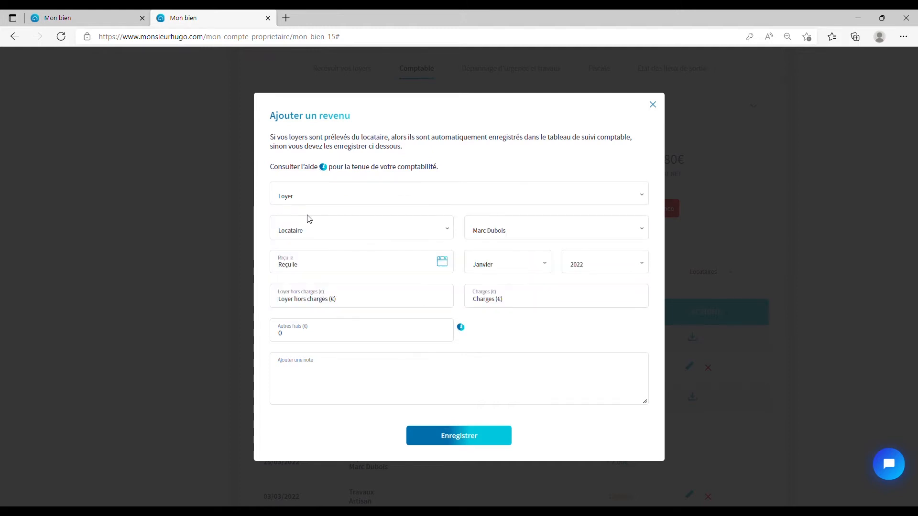
pyautogui.click(494, 232)
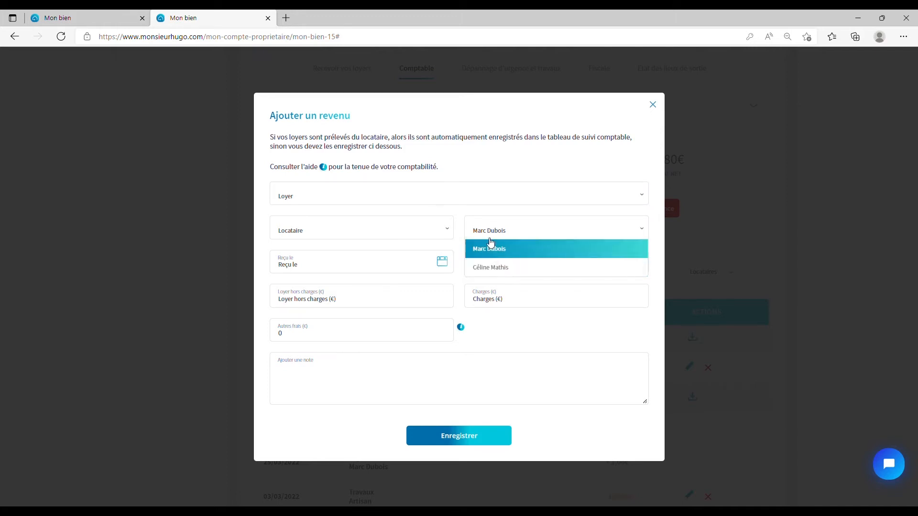
pyautogui.click(487, 267)
# Step: Set the receipt date to 12/04/2022, the rent excluding charges to 698 € and the charges to 43 €
pyautogui.click(319, 264)
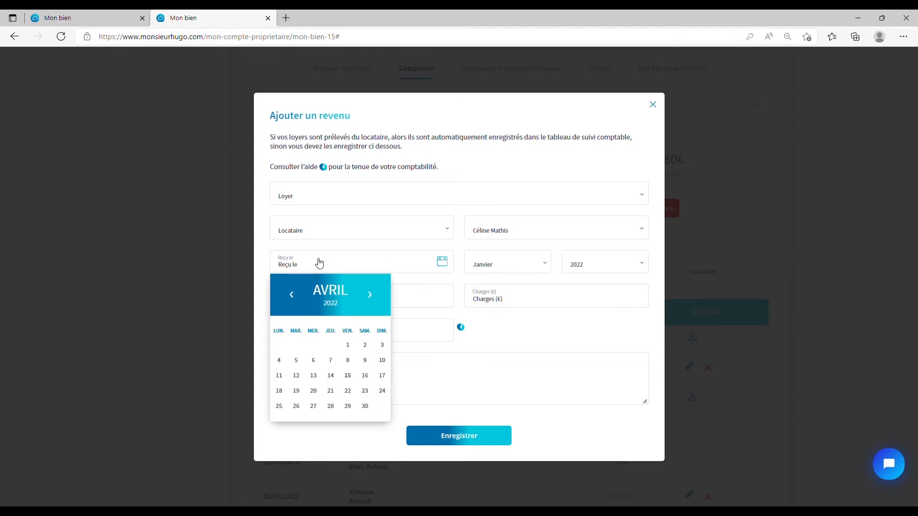
pyautogui.click(296, 376)
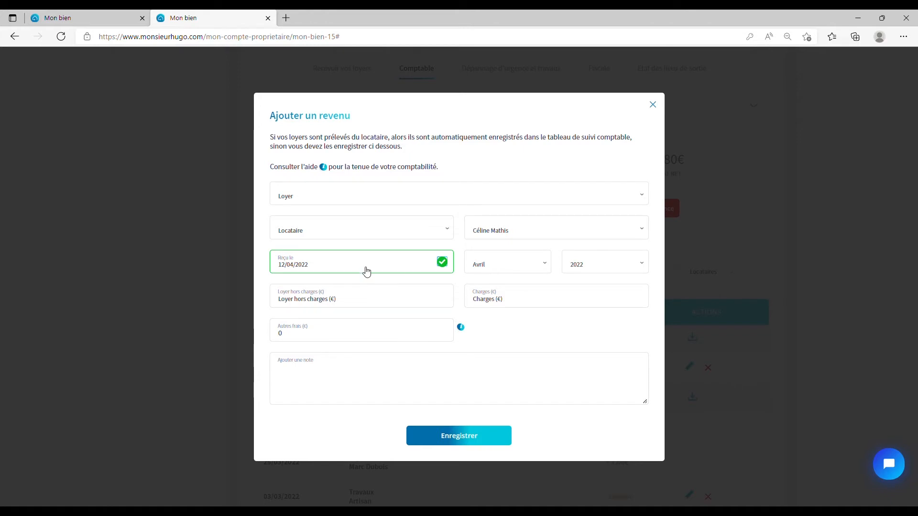
pyautogui.click(332, 301)
pyautogui.write('698')
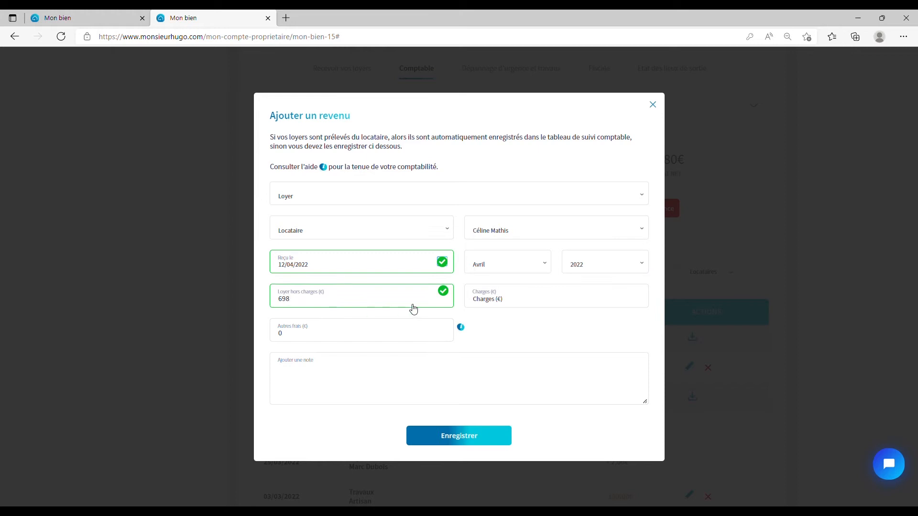
pyautogui.write('43')
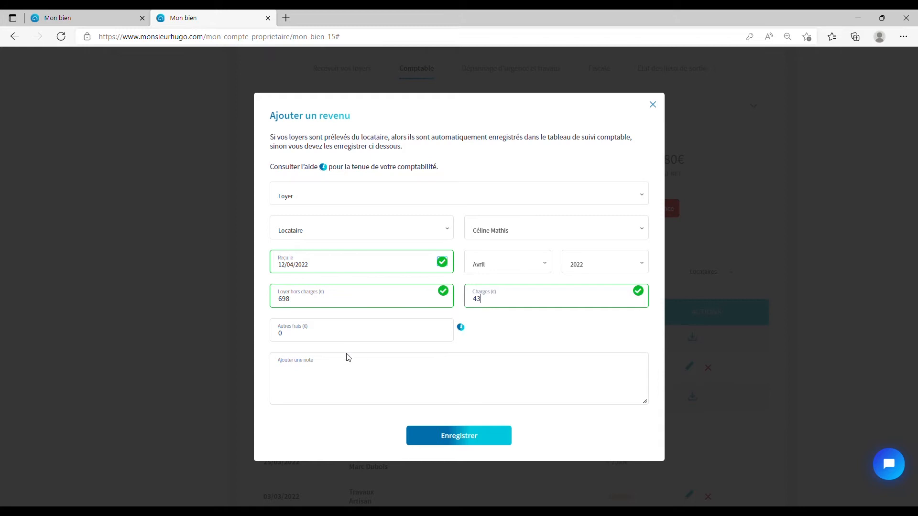
# Step: Add the note "paiement par cheque" and save the revenue entry
pyautogui.click(331, 380)
pyautogui.write('paiement par cheque')
pyautogui.click(452, 434)
pyautogui.click(539, 238)
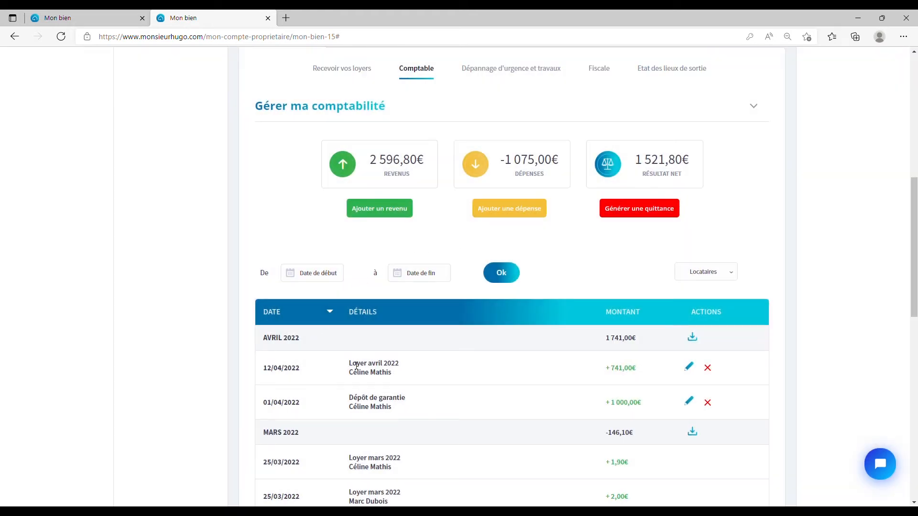
# Step: Check the details and amount of the April 2022 rent entry in the accounting table
pyautogui.moveTo(349, 362); pyautogui.dragTo(398, 378)
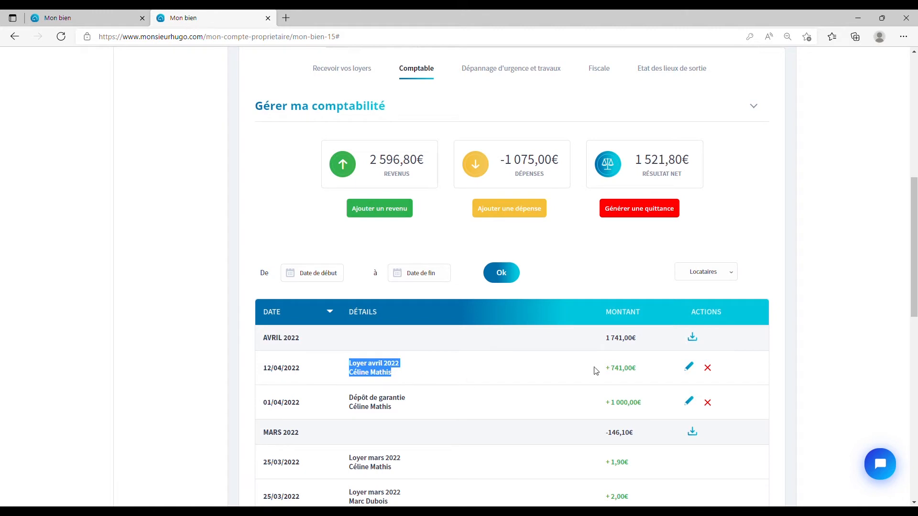
pyautogui.moveTo(605, 369); pyautogui.dragTo(638, 374)
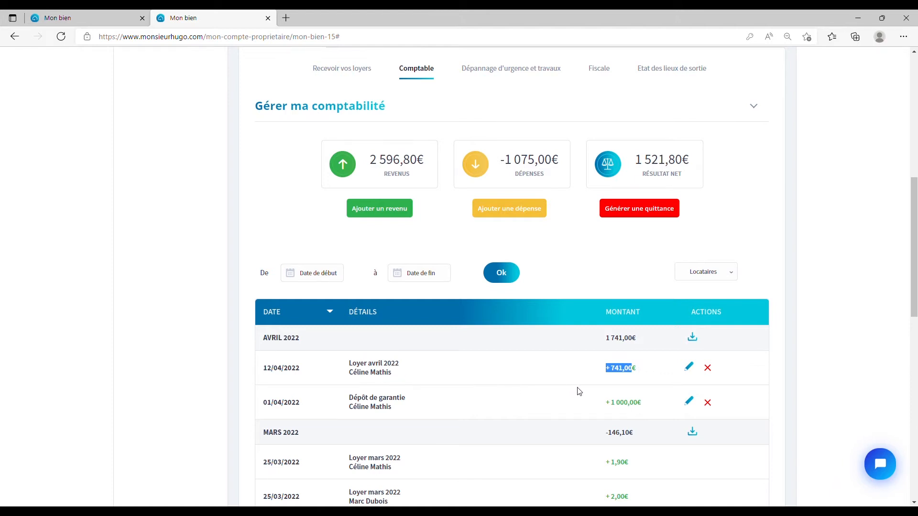
pyautogui.click(636, 371)
pyautogui.moveTo(347, 368); pyautogui.dragTo(392, 376)
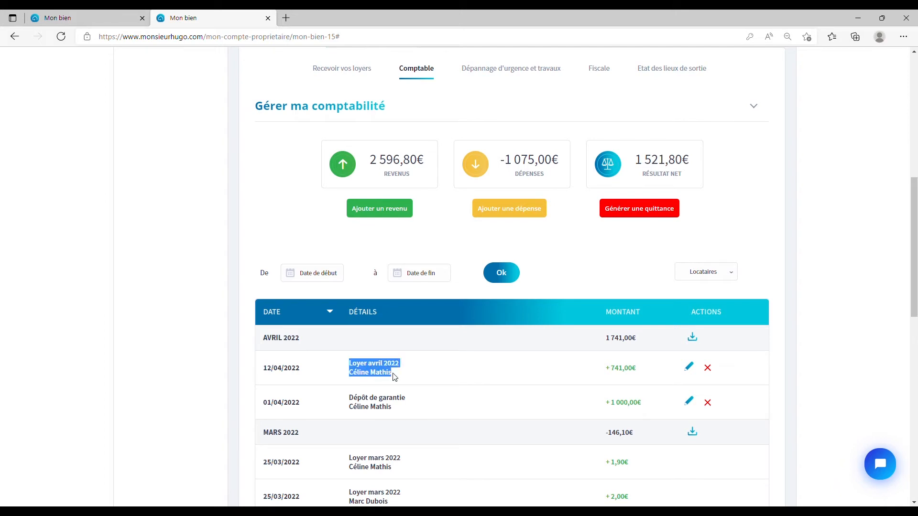
# Step: Generate the rent receipt for Avril 2022 after reviewing its details, and dismiss the confirmation
pyautogui.click(637, 216)
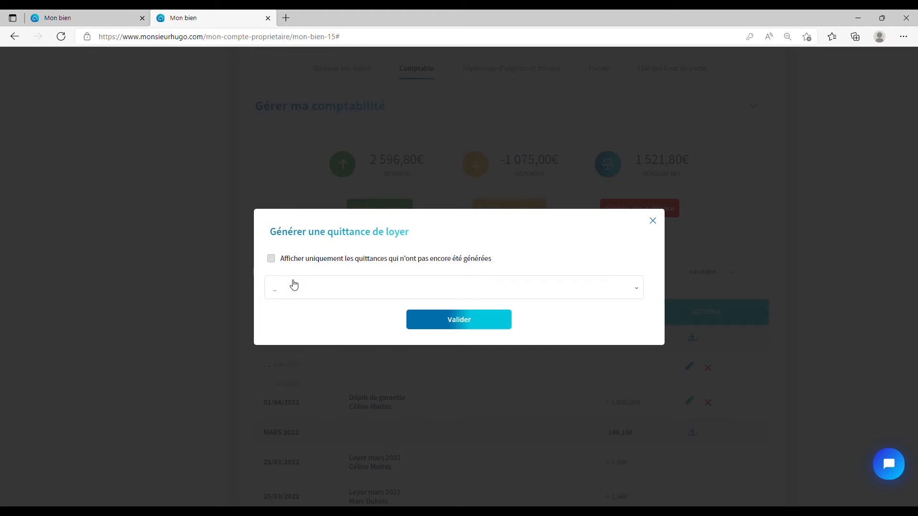
pyautogui.click(293, 287)
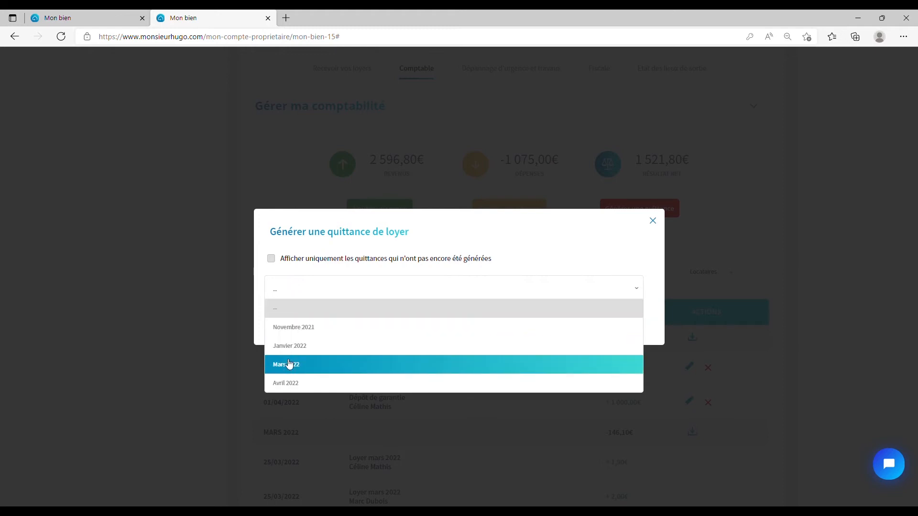
pyautogui.click(290, 385)
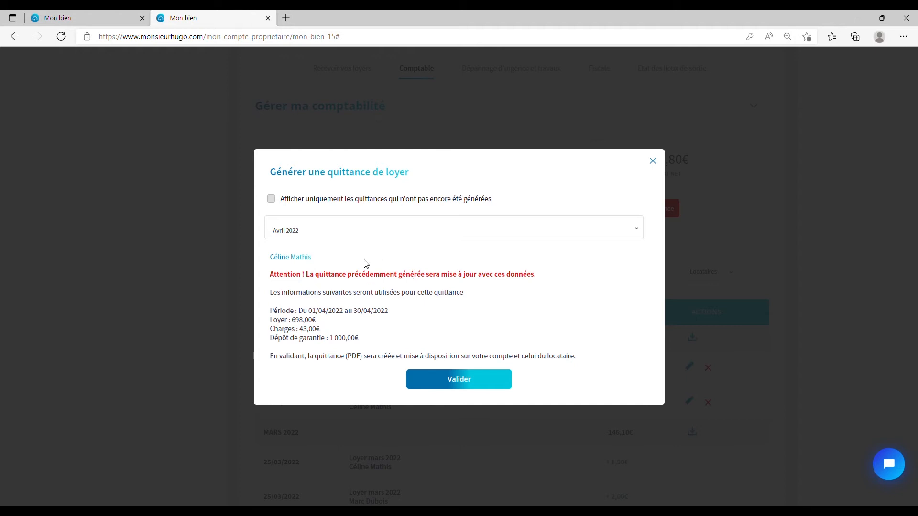
pyautogui.moveTo(310, 277); pyautogui.dragTo(419, 282)
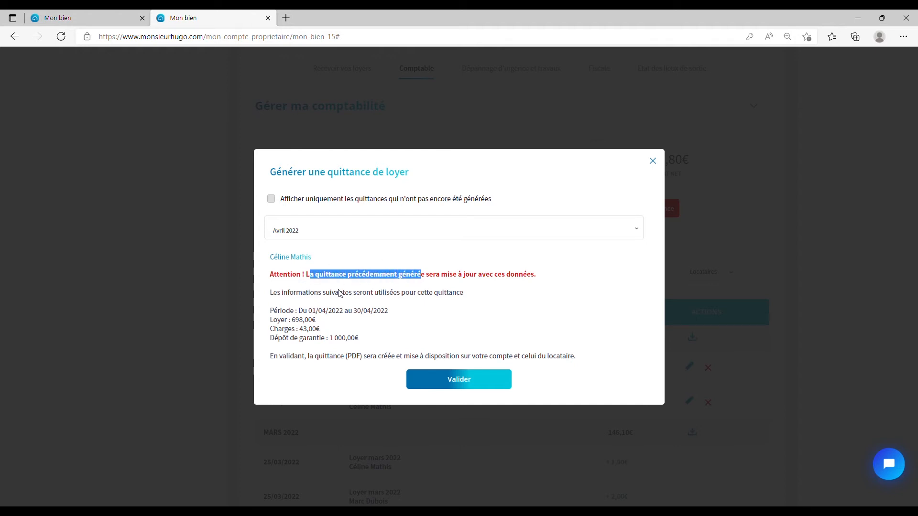
pyautogui.click(301, 322)
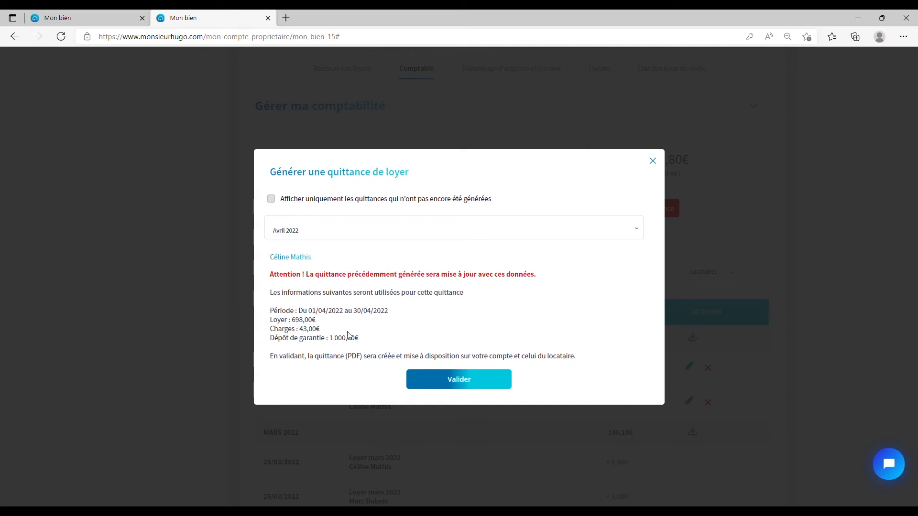
pyautogui.click(466, 381)
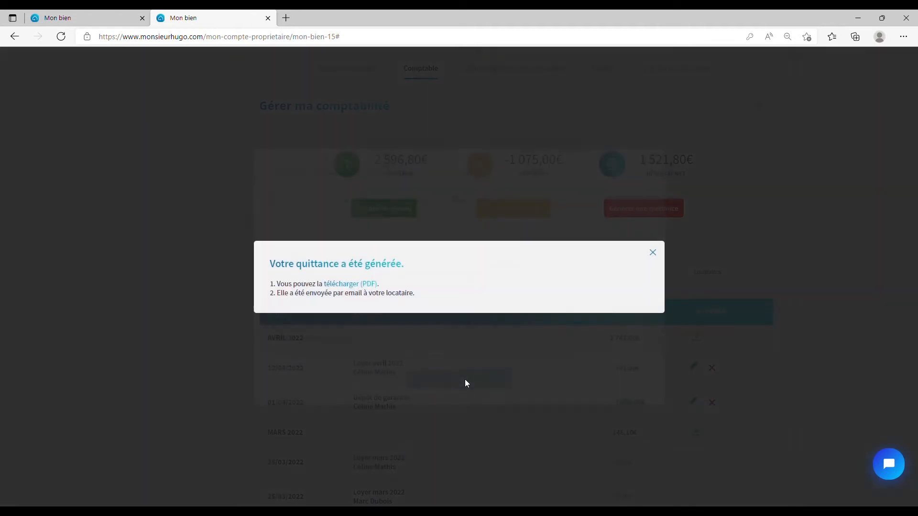
pyautogui.click(653, 253)
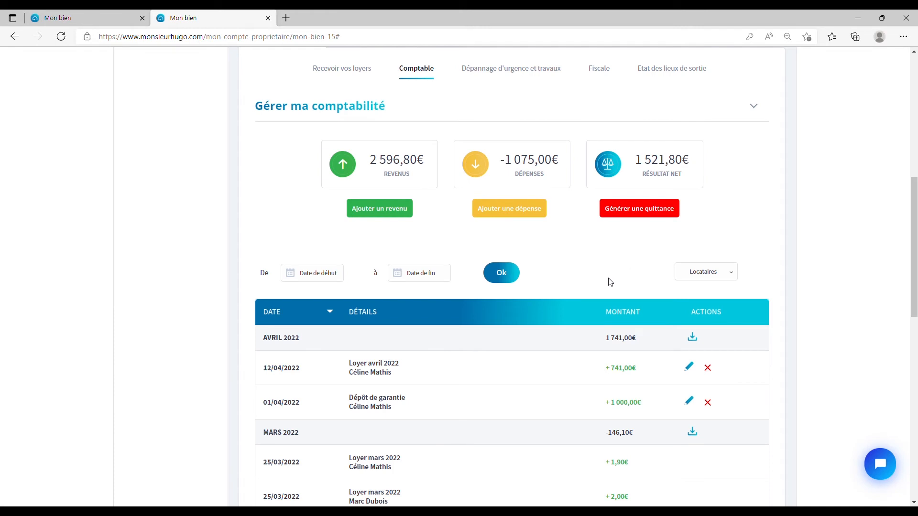
# Step: Open the tenant's April 2022 receipt PDF, read through it, and return to the accounting table
pyautogui.scroll(-1, 611, 281)
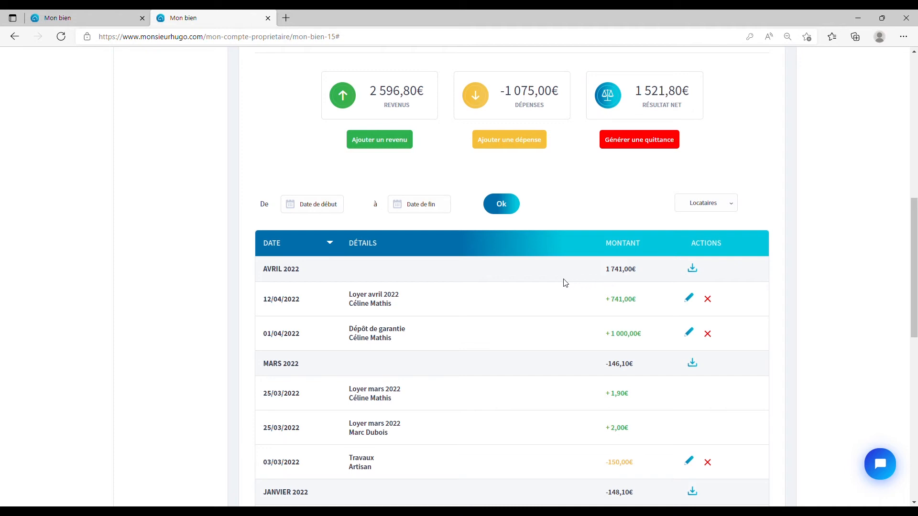
pyautogui.click(695, 274)
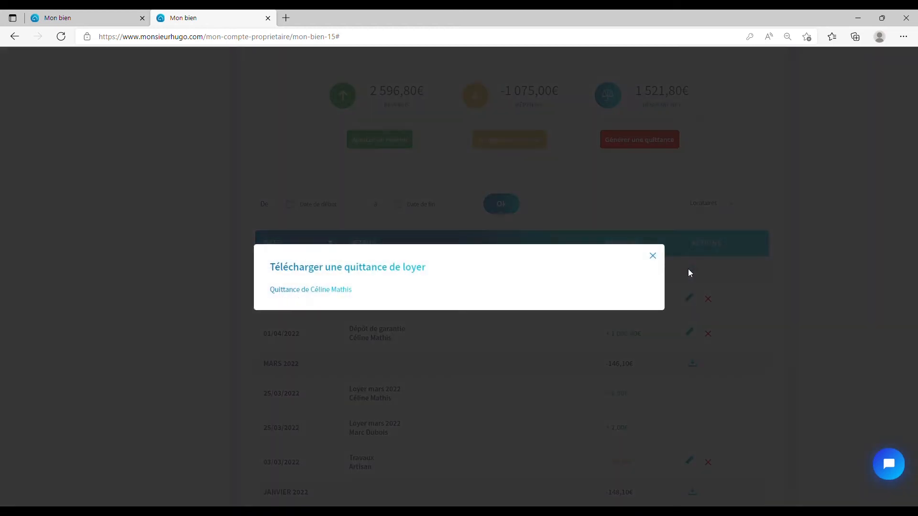
pyautogui.click(321, 289)
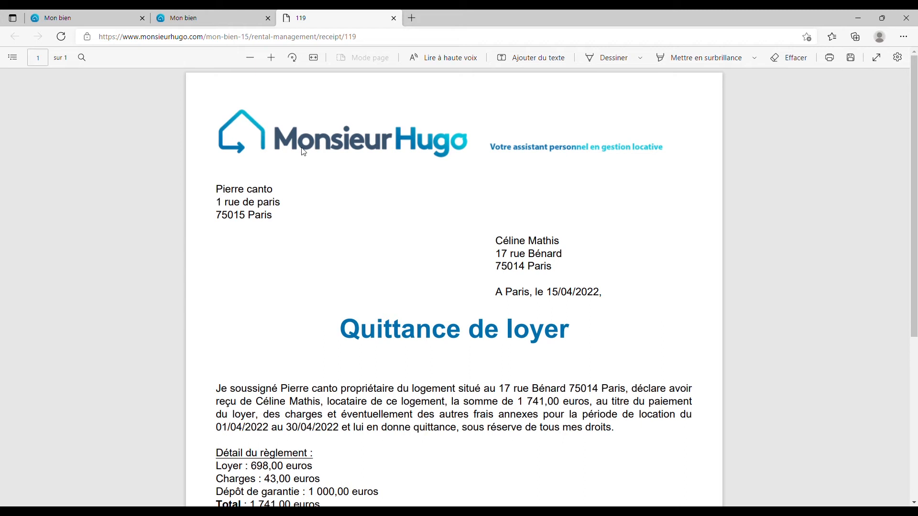
pyautogui.scroll(-1, 390, 170)
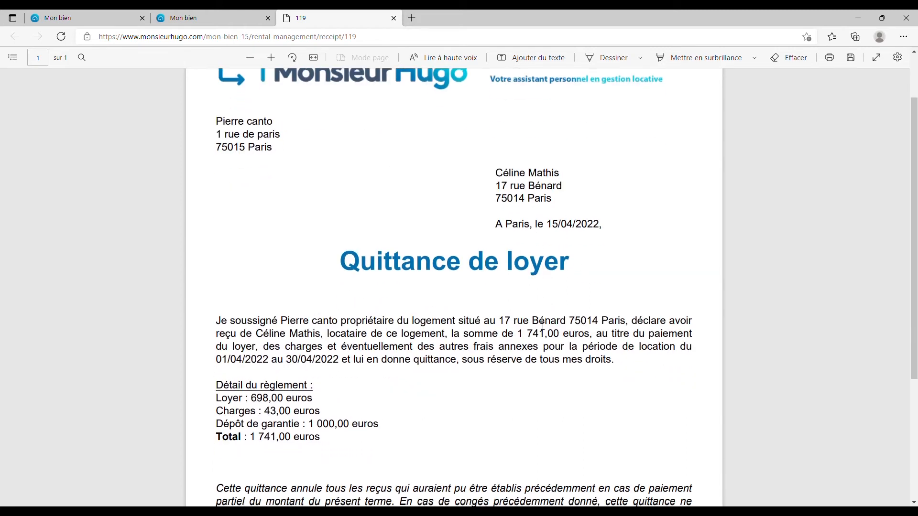
pyautogui.scroll(-2, 526, 307)
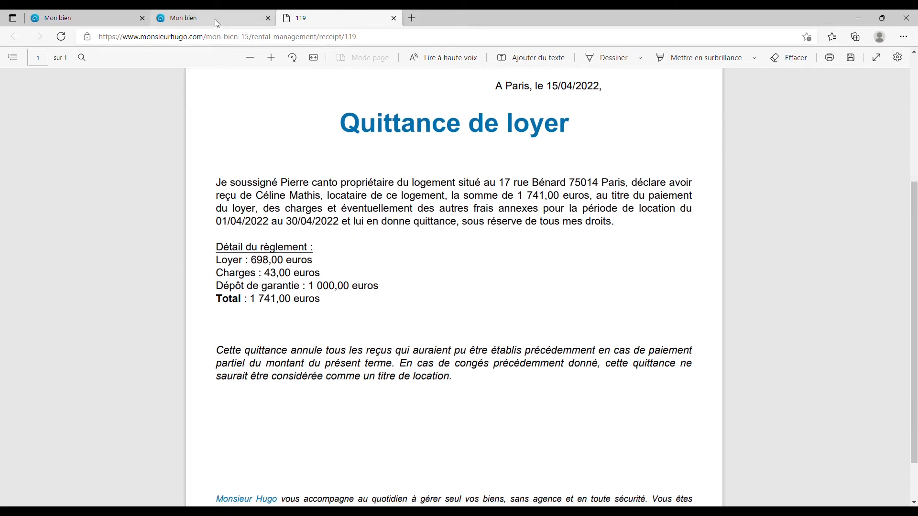
pyautogui.click(214, 19)
pyautogui.click(653, 253)
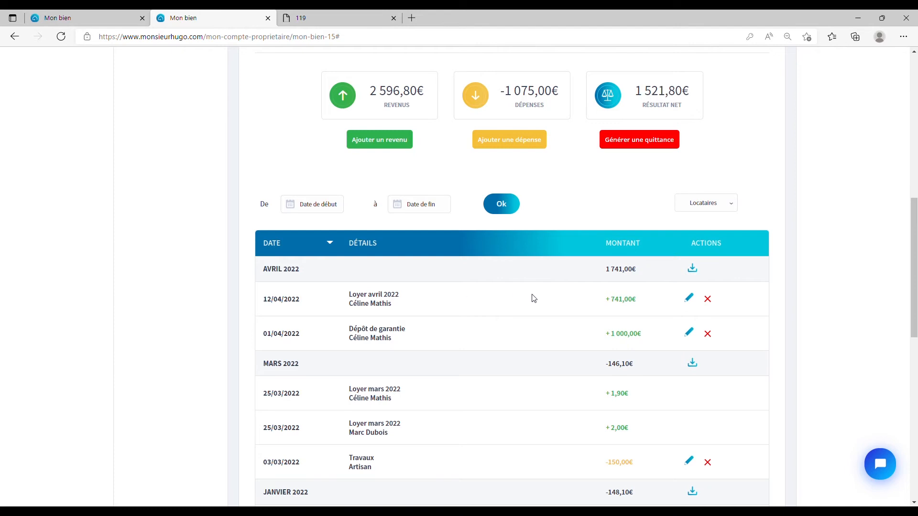
# Step: Start a new expense entry of type Provisions pour charges (syndic) with Syndic as the payee
pyautogui.click(510, 143)
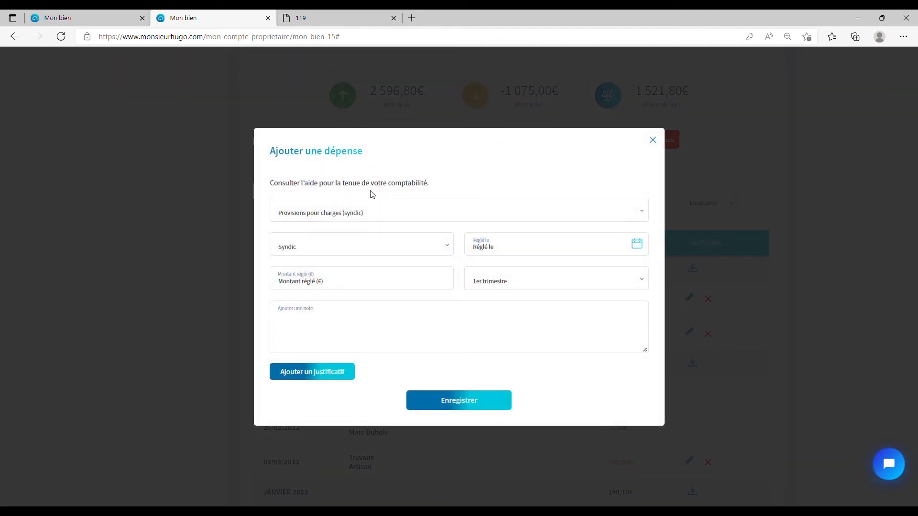
pyautogui.click(286, 216)
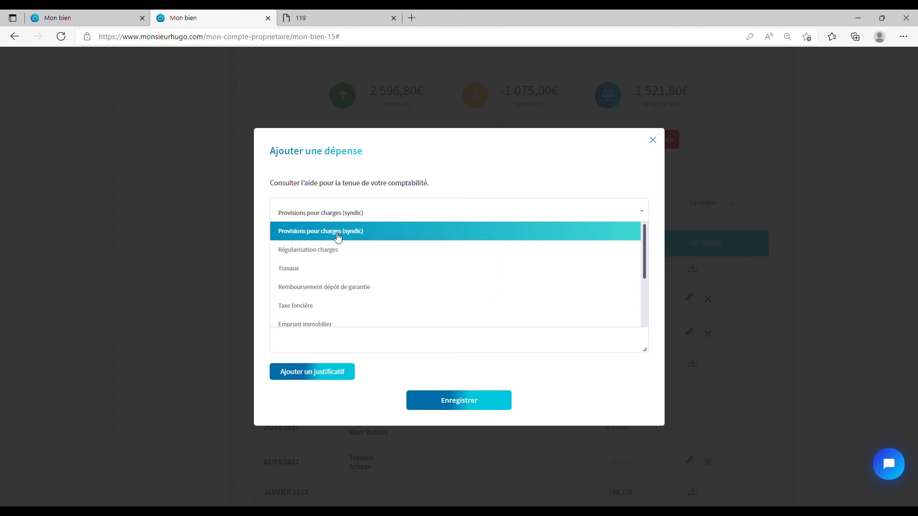
pyautogui.click(338, 238)
pyautogui.click(301, 250)
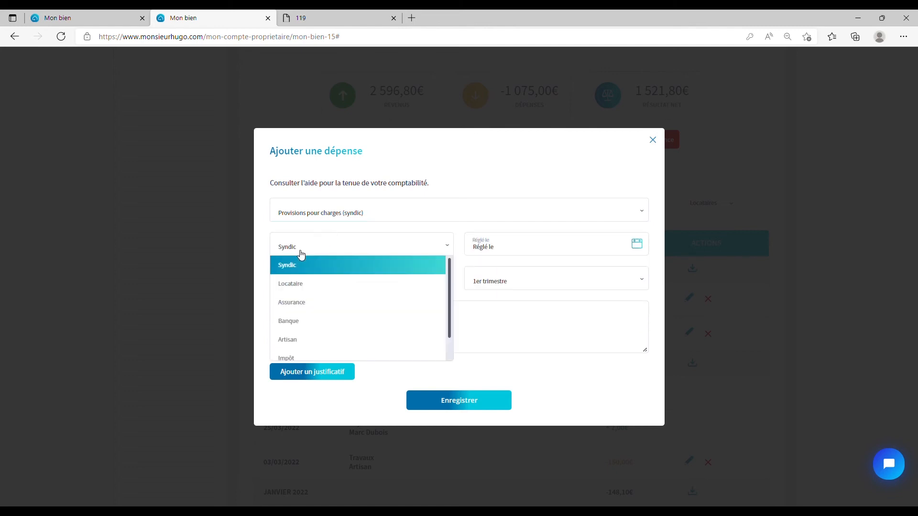
pyautogui.click(301, 265)
# Step: Set the payment date to 13/04/2022, the amount to 125 € and the period to 2ème trimestre, and save the expense
pyautogui.click(485, 247)
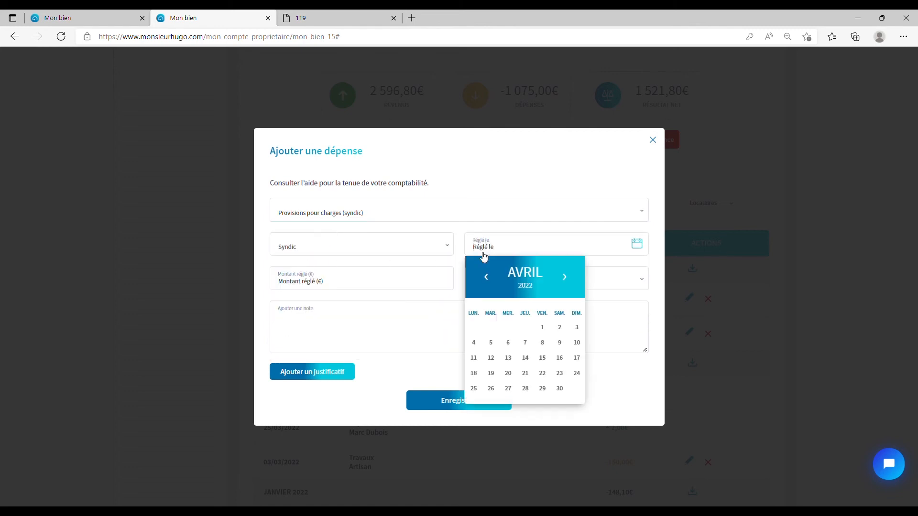
pyautogui.click(509, 358)
pyautogui.click(316, 283)
pyautogui.write('125')
pyautogui.click(498, 280)
pyautogui.click(506, 318)
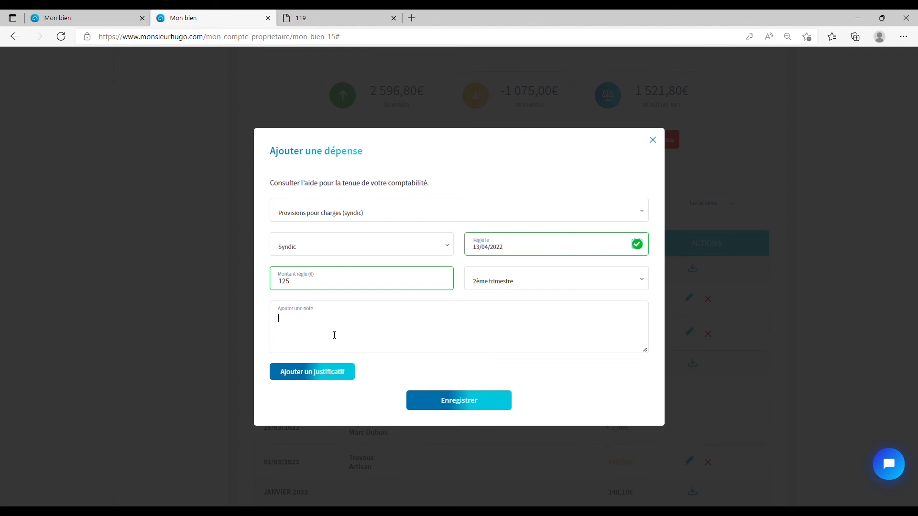
pyautogui.click(304, 376)
pyautogui.click(458, 404)
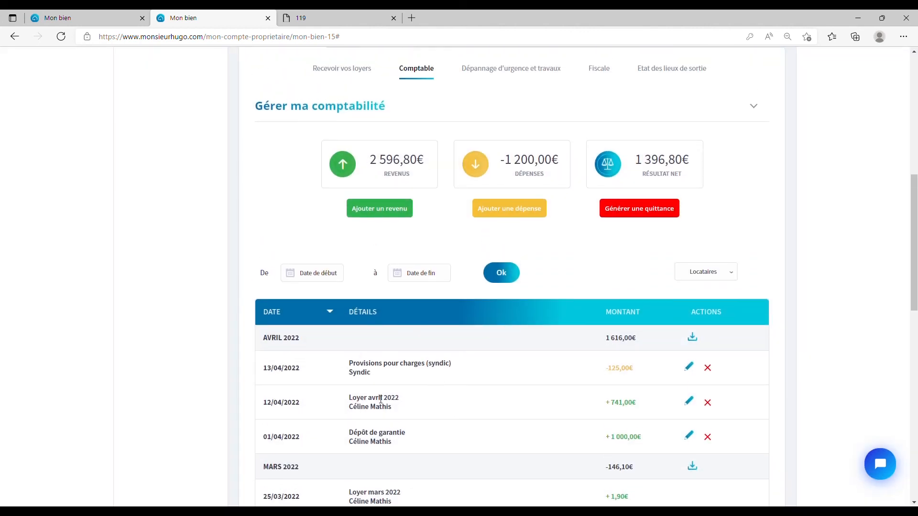
pyautogui.moveTo(349, 363); pyautogui.dragTo(398, 373)
pyautogui.click(619, 374)
# Step: Switch to the other property's page and open its Gestion assistée section
pyautogui.scroll(-3, 650, 320)
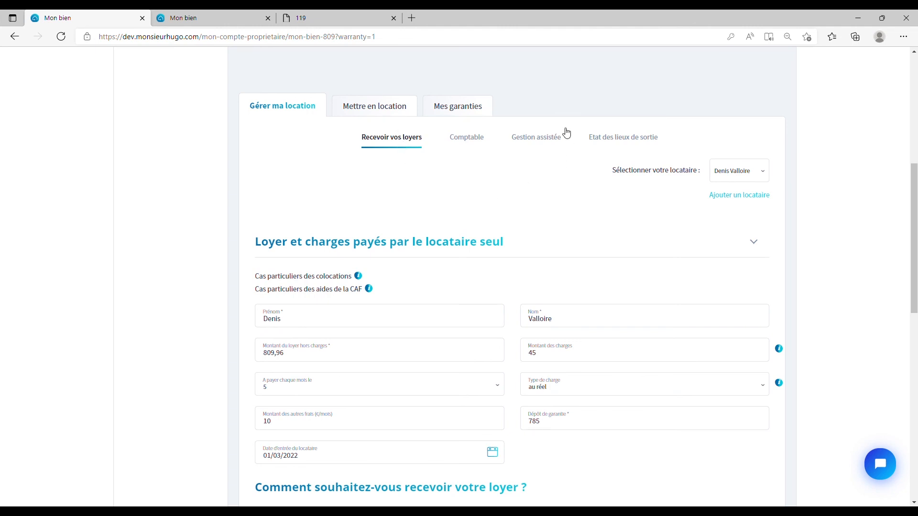
pyautogui.click(538, 142)
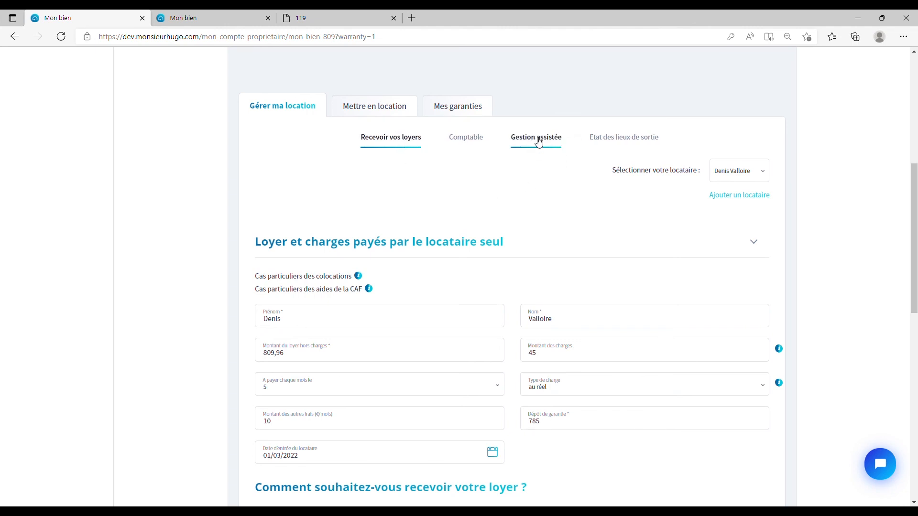
pyautogui.scroll(-2, 534, 137)
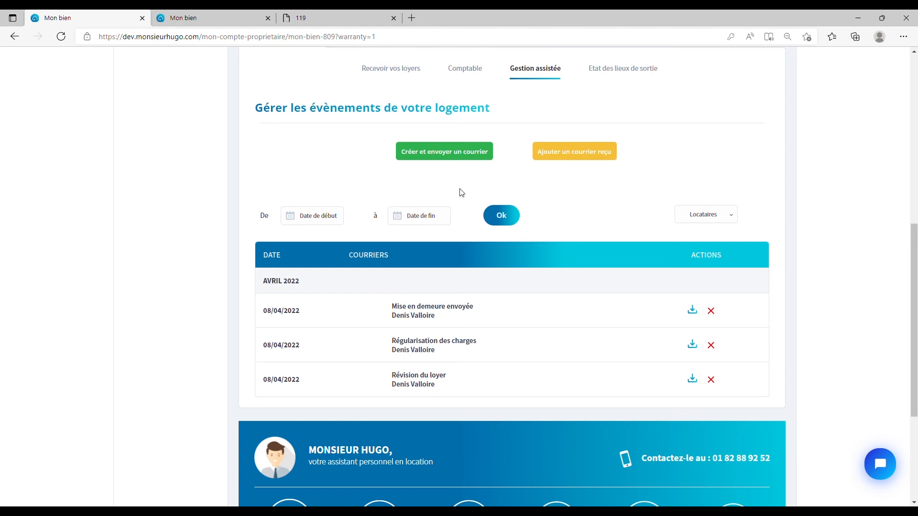
# Step: View the letter types offered for creating a personalised letter, and close the dialog without creating one
pyautogui.click(438, 153)
pyautogui.click(330, 267)
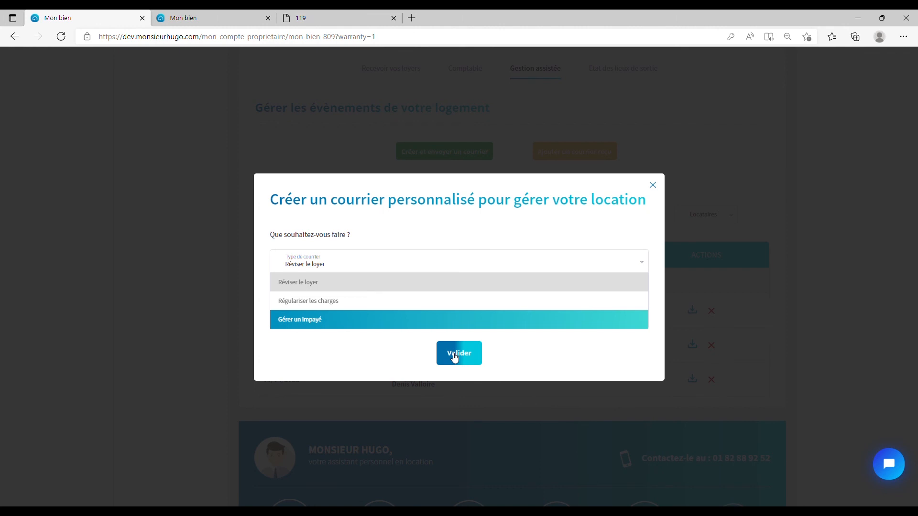
pyautogui.click(653, 185)
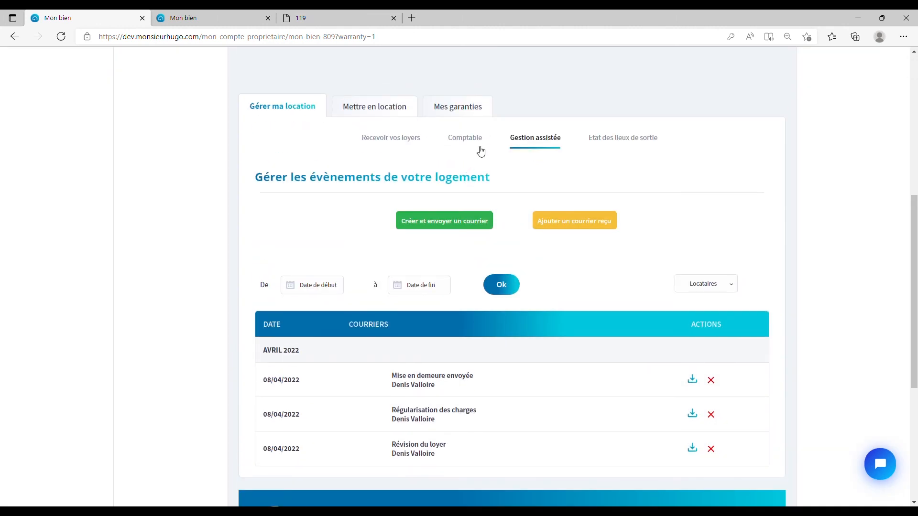